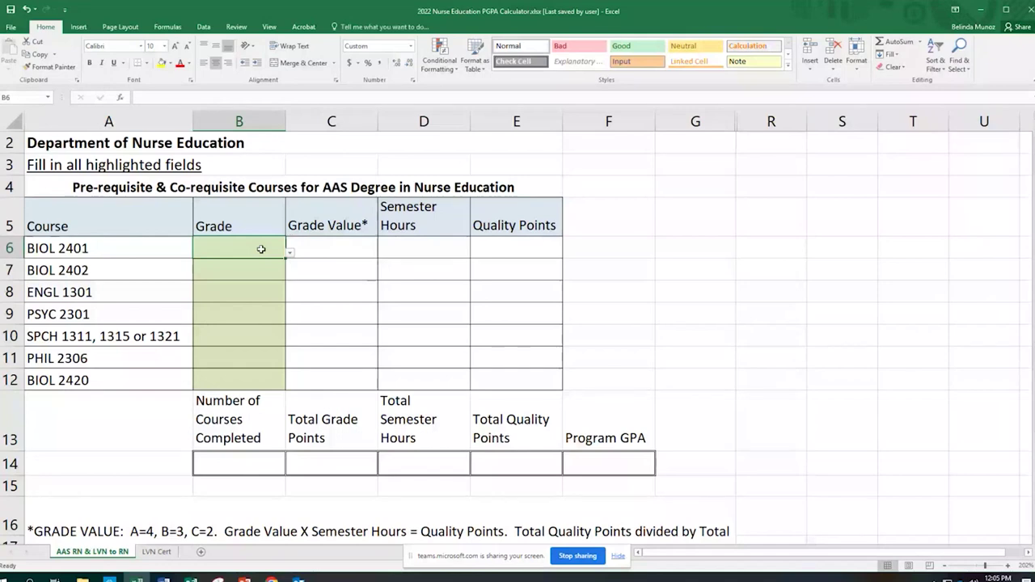
Step: Enter a grade of C for BIOL 2401, BIOL 2402 and ENGL 1301
{"action": "type", "text": "C"}
{"action": "key", "text": "Return"}
{"action": "left_click", "coordinate": [289, 274]}
{"action": "left_click", "coordinate": [222, 317]}
{"action": "left_click", "coordinate": [278, 295]}
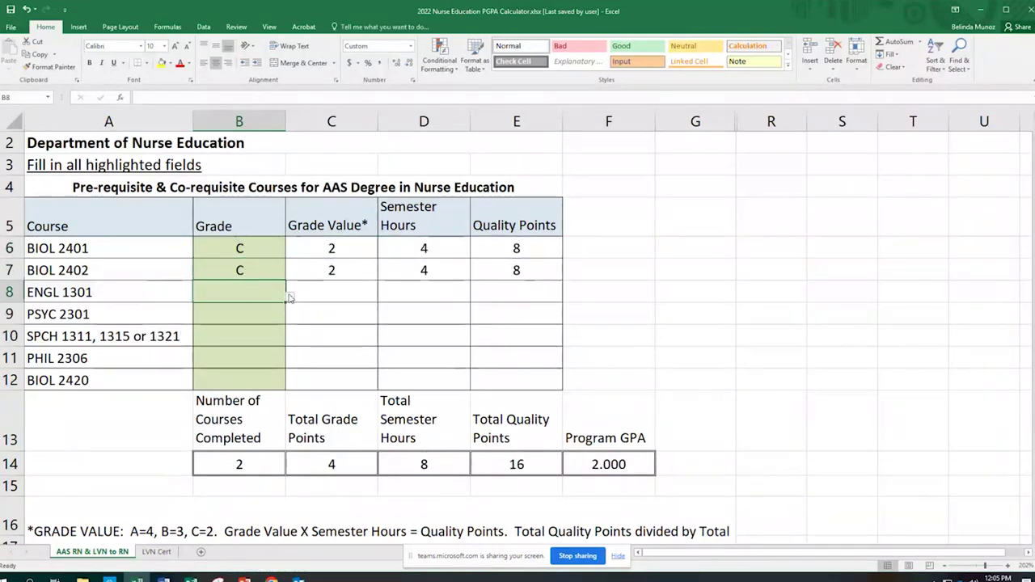
{"action": "left_click", "coordinate": [289, 297]}
{"action": "left_click", "coordinate": [235, 338]}
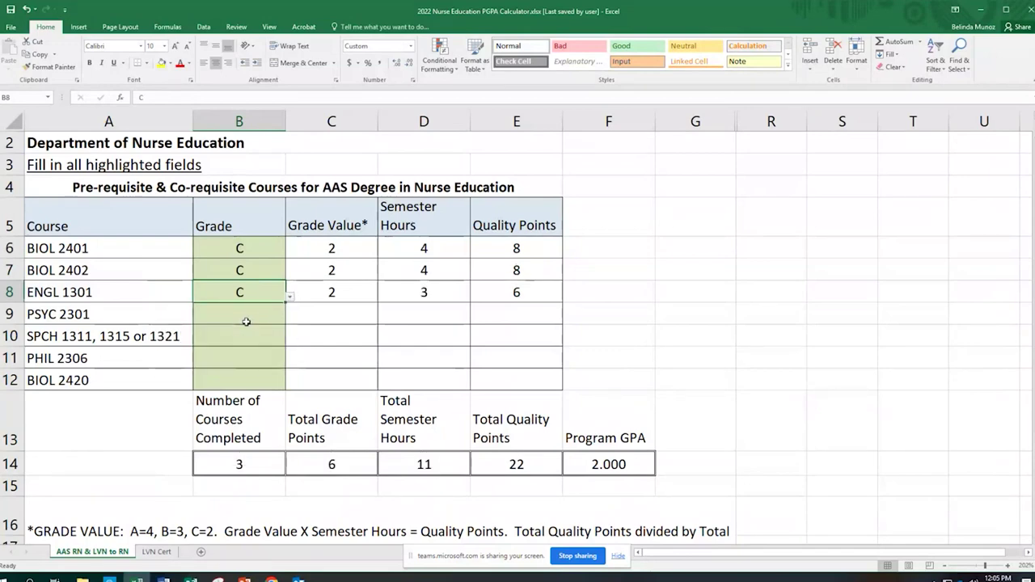
Step: Set the grades for PSYC 2301, SPCH 1311/1315/1321 and PHIL 2306 to C
{"action": "left_click", "coordinate": [246, 321]}
{"action": "left_click", "coordinate": [288, 320]}
{"action": "left_click", "coordinate": [217, 354]}
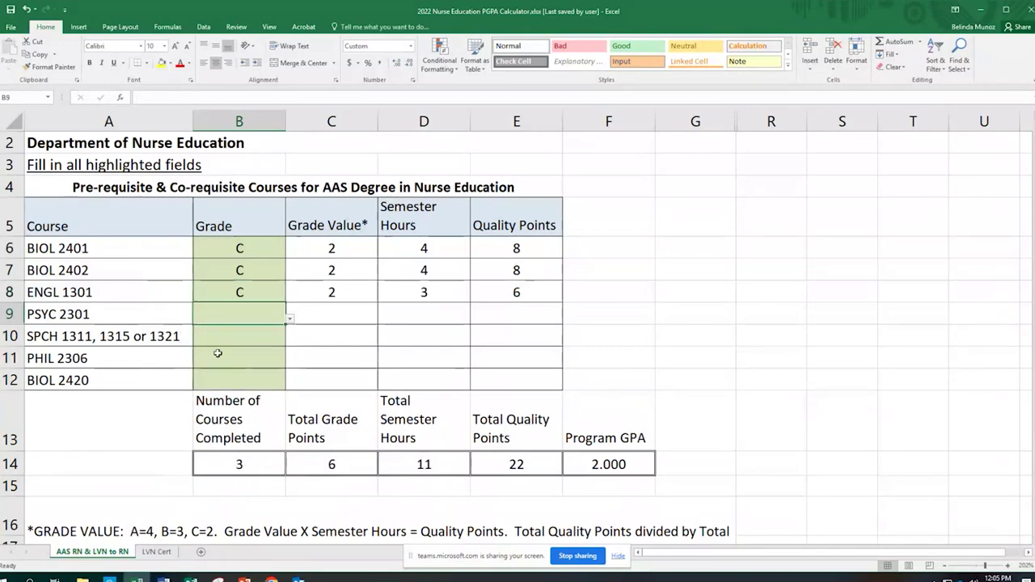
{"action": "left_click", "coordinate": [248, 334]}
{"action": "left_click", "coordinate": [289, 340]}
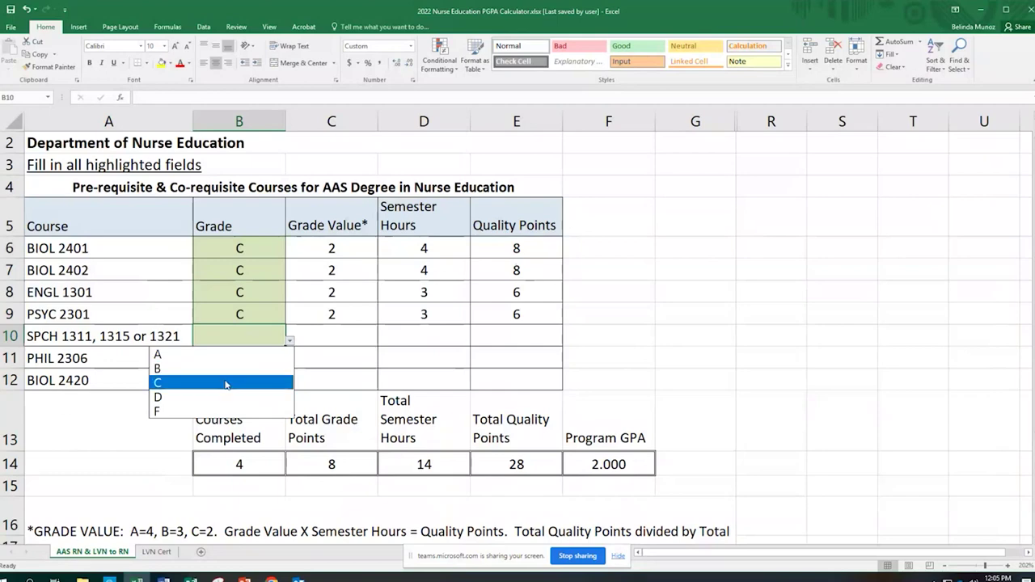
{"action": "left_click", "coordinate": [226, 384]}
{"action": "left_click", "coordinate": [234, 359]}
{"action": "left_click", "coordinate": [289, 363]}
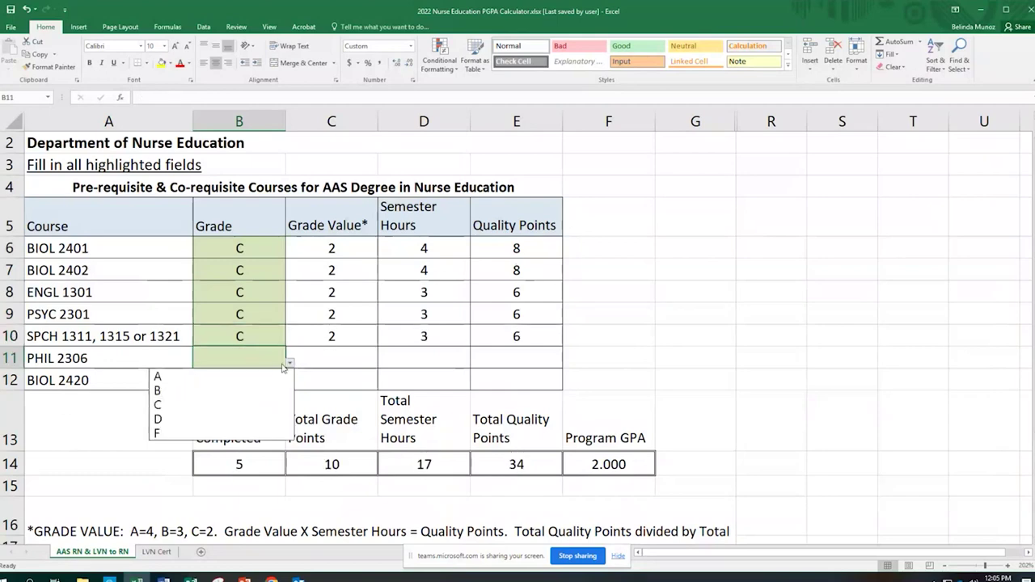
{"action": "left_click", "coordinate": [209, 405]}
Step: Review the grades entered for the completed courses, the ungraded BIOL 2420 row and the Program GPA
{"action": "left_click", "coordinate": [272, 380]}
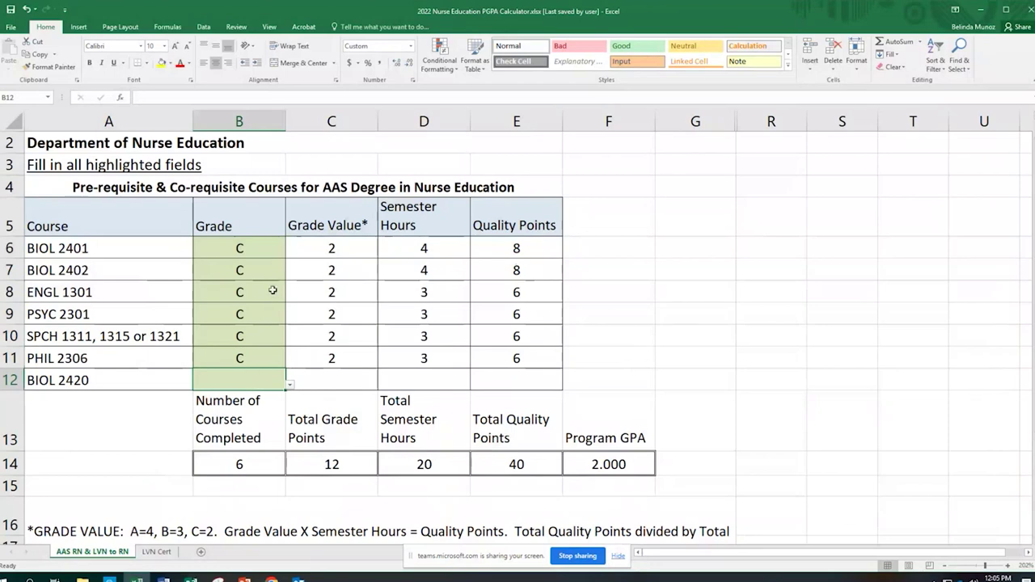
{"action": "left_click", "coordinate": [270, 248]}
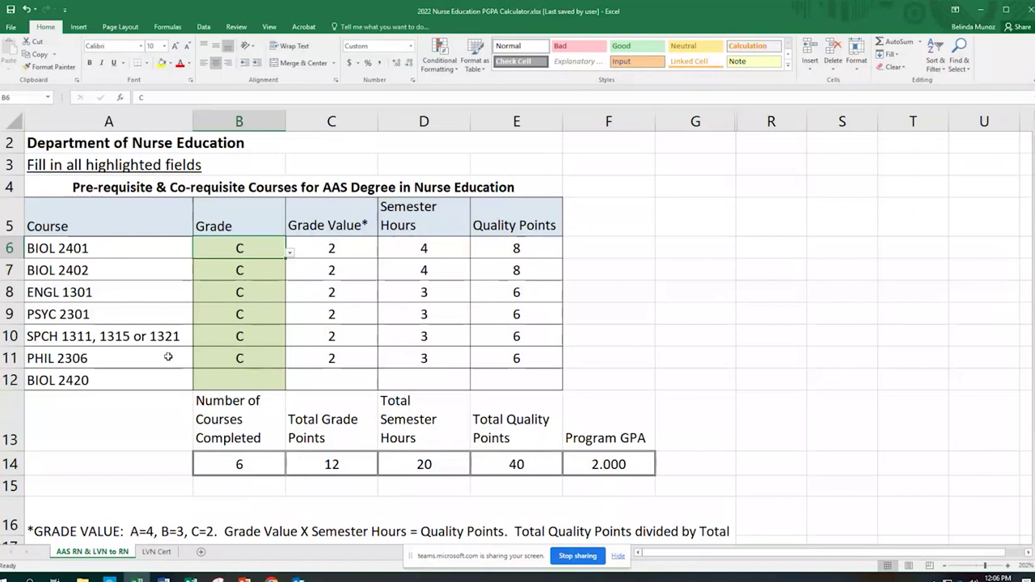
{"action": "left_click", "coordinate": [105, 336]}
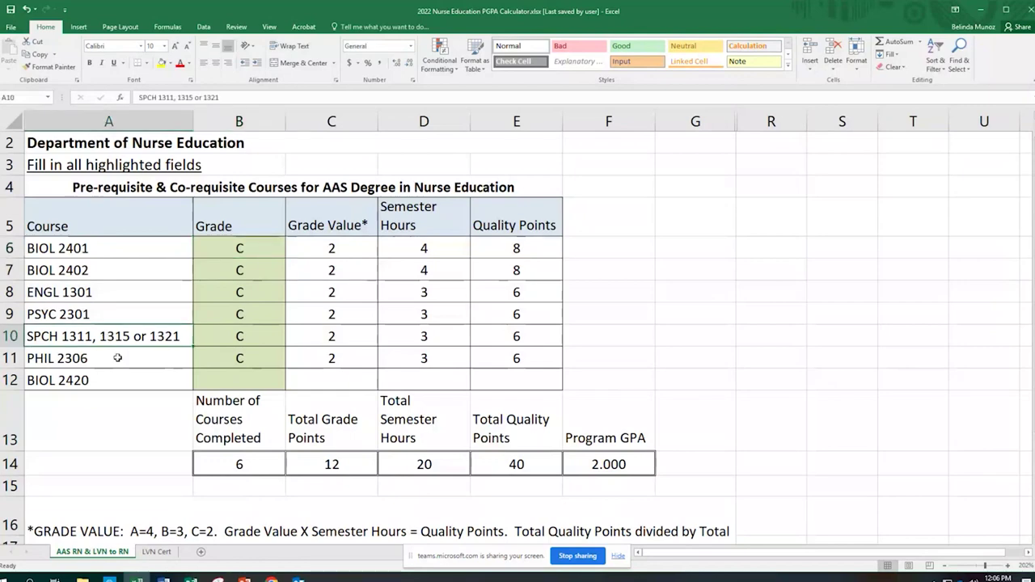
{"action": "left_click", "coordinate": [117, 357]}
{"action": "left_click", "coordinate": [122, 380]}
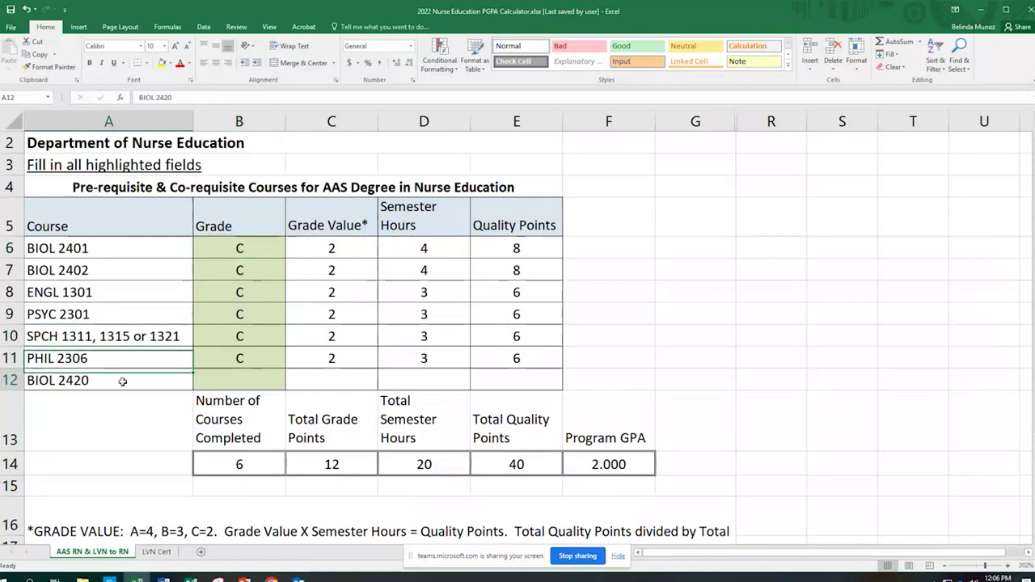
{"action": "left_click", "coordinate": [127, 335]}
{"action": "left_click", "coordinate": [137, 361]}
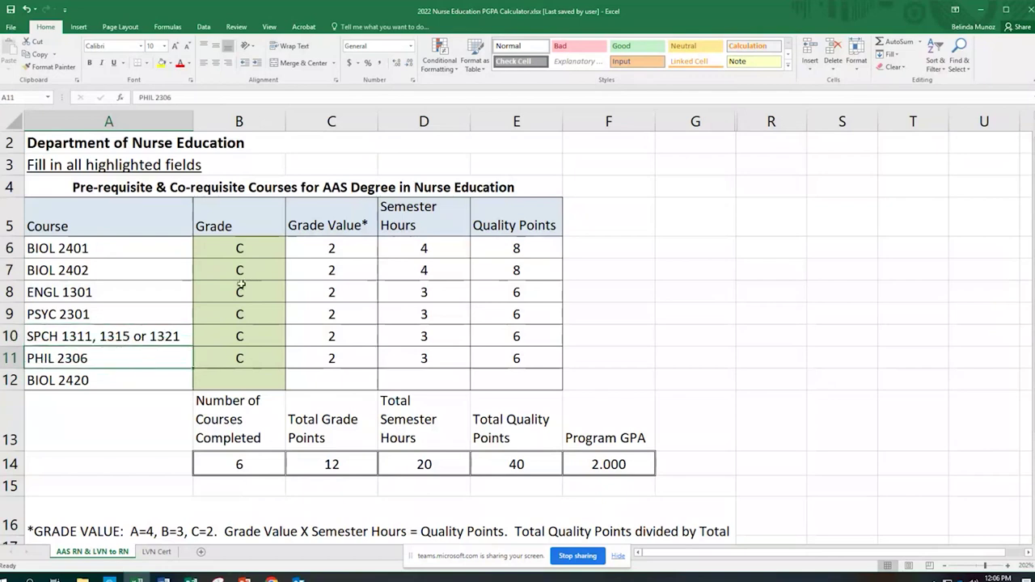
{"action": "left_click", "coordinate": [242, 382]}
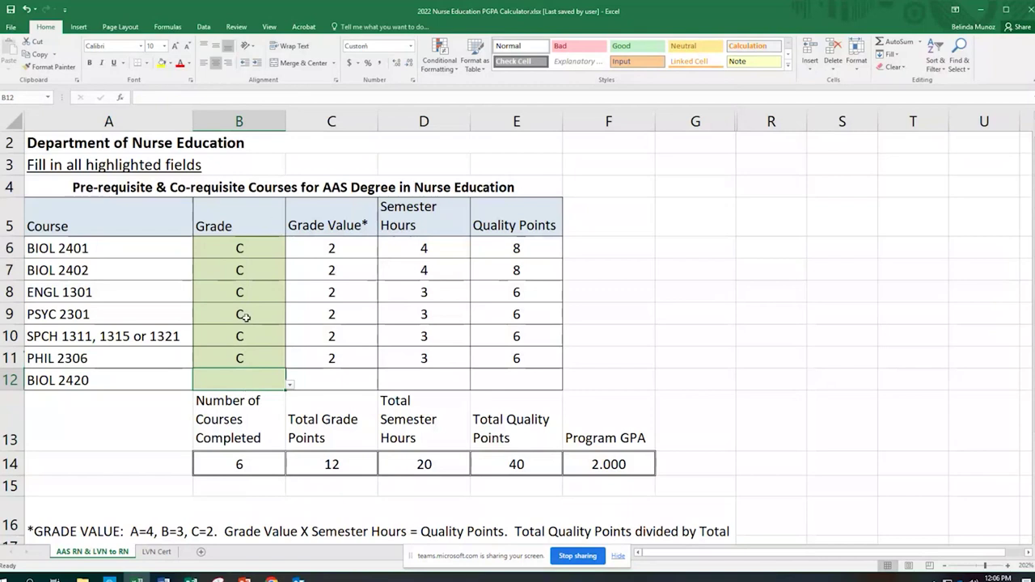
{"action": "left_click", "coordinate": [605, 437]}
{"action": "left_click", "coordinate": [638, 471]}
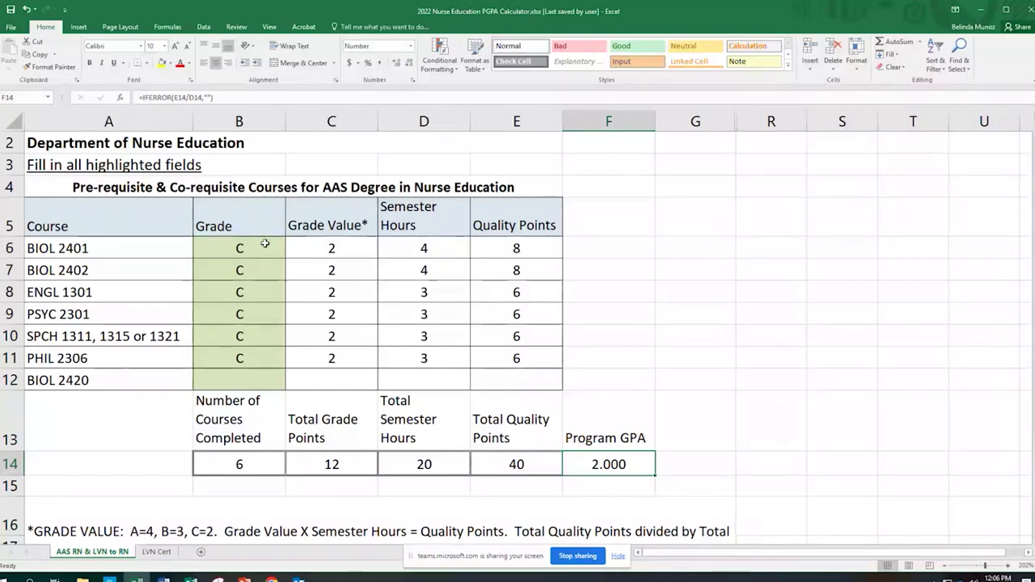
{"action": "left_click_drag", "start_coordinate": [617, 443], "coordinate": [619, 464]}
{"action": "left_click", "coordinate": [621, 467]}
Step: Change the BIOL 2402 grade to A and the ENGL 1301 grade to B
{"action": "left_click", "coordinate": [276, 270]}
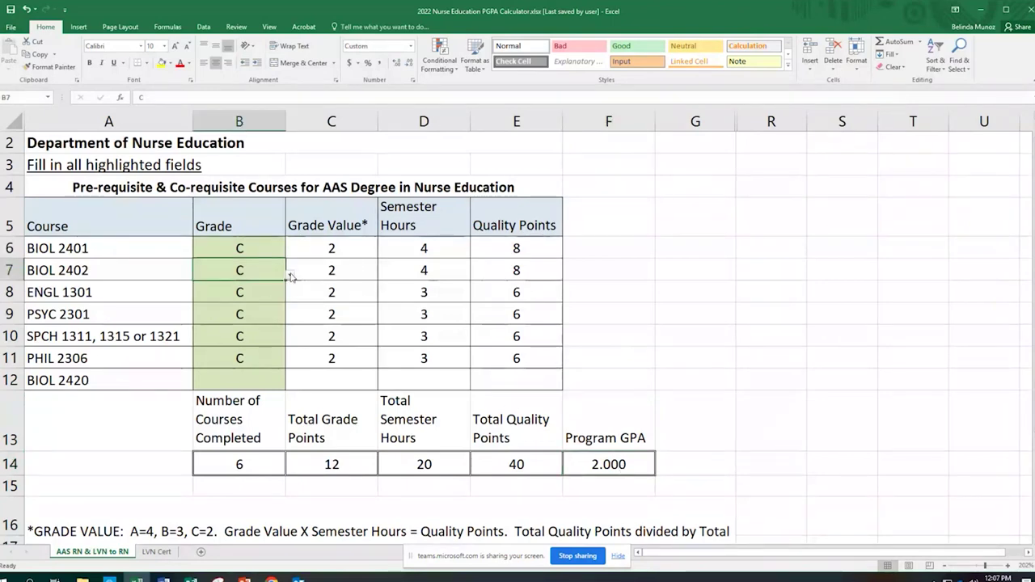
{"action": "left_click", "coordinate": [291, 276]}
{"action": "left_click", "coordinate": [257, 286]}
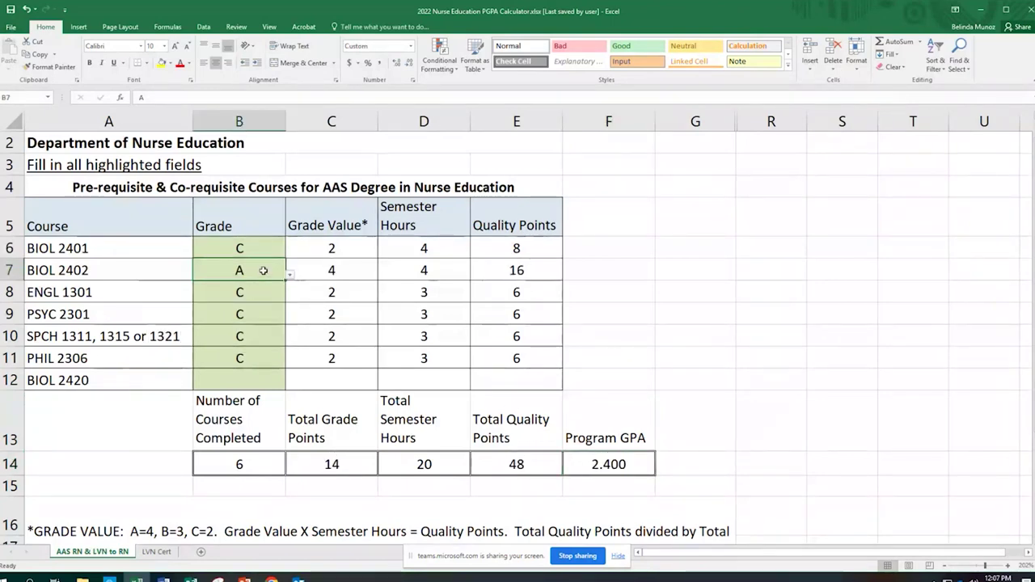
{"action": "left_click", "coordinate": [273, 295]}
{"action": "left_click", "coordinate": [290, 298]}
{"action": "left_click", "coordinate": [267, 316]}
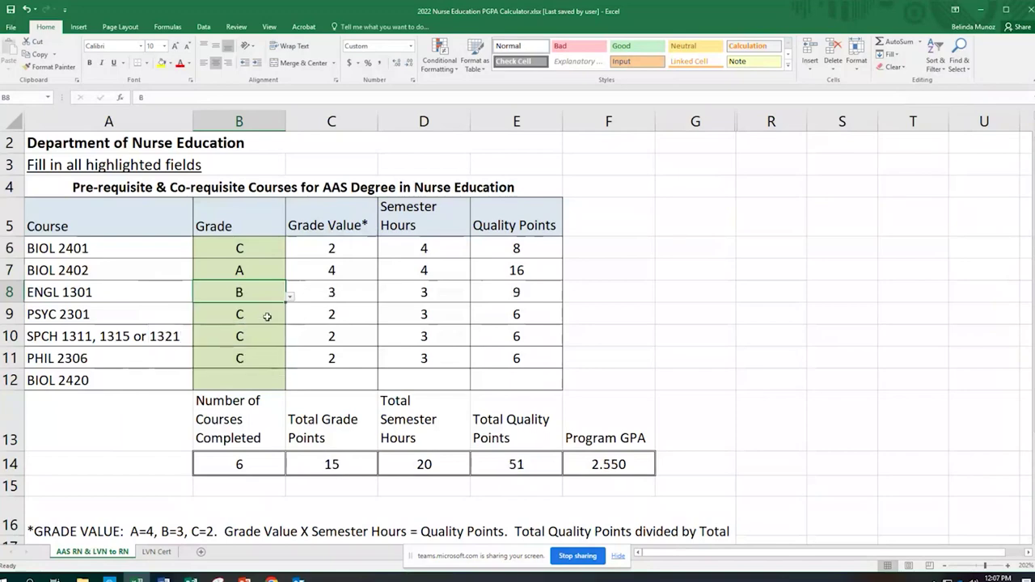
Step: Change the PSYC 2301 grade to B and the SPCH 1311, 1315 or 1321 grade to A
{"action": "left_click", "coordinate": [267, 316]}
{"action": "left_click", "coordinate": [289, 319]}
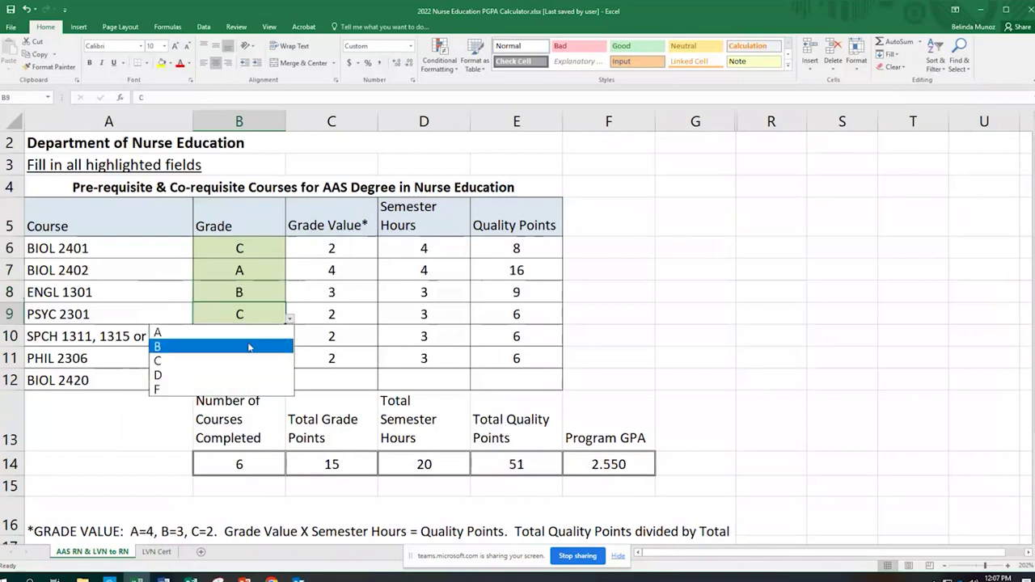
{"action": "left_click", "coordinate": [249, 347]}
{"action": "left_click", "coordinate": [258, 337]}
{"action": "left_click", "coordinate": [290, 342]}
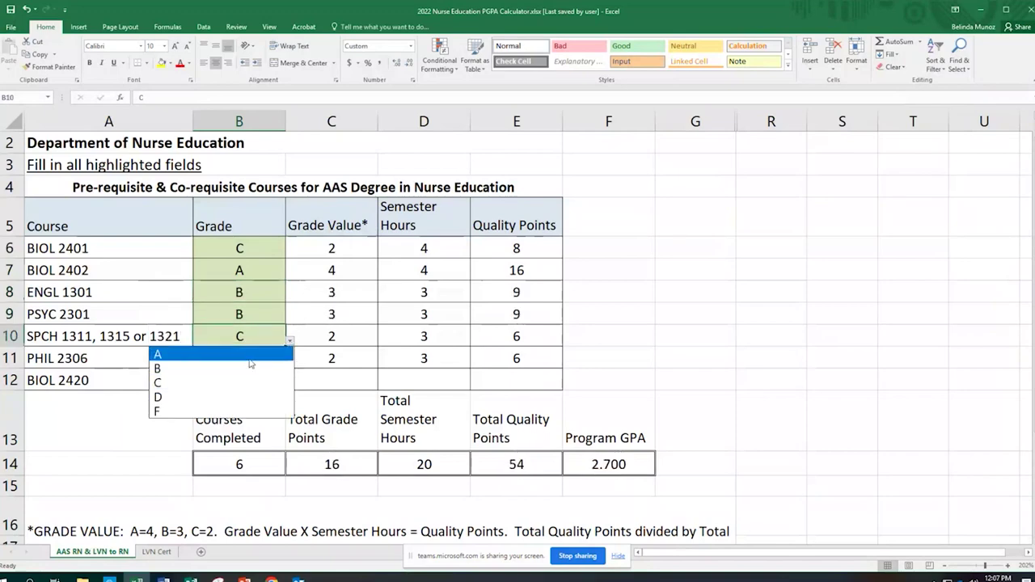
{"action": "left_click", "coordinate": [250, 359]}
Step: Examine the mix of A, B and C grades in the Grade column and the Program GPA it produces
{"action": "left_click", "coordinate": [262, 367]}
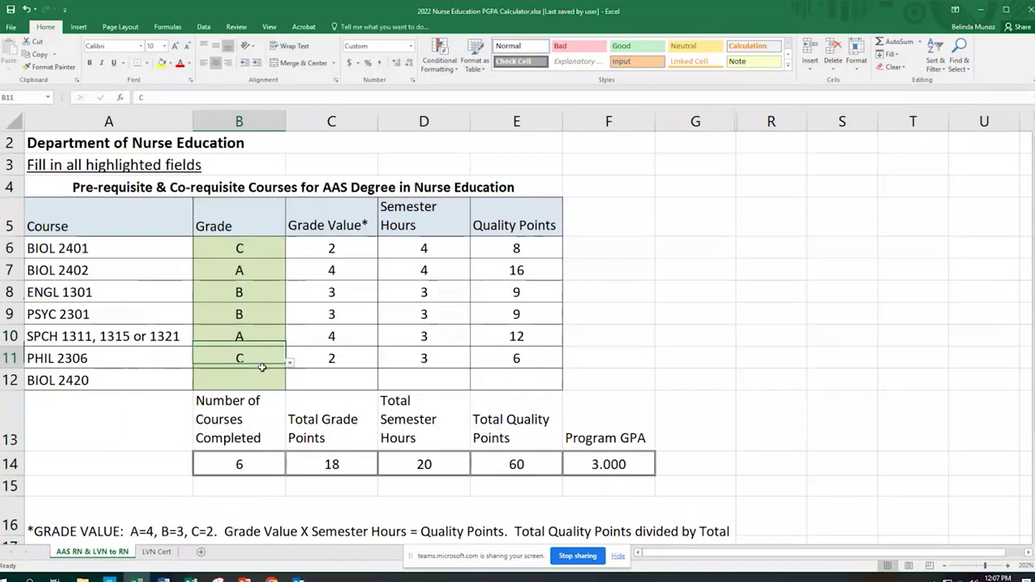
{"action": "left_click", "coordinate": [261, 380]}
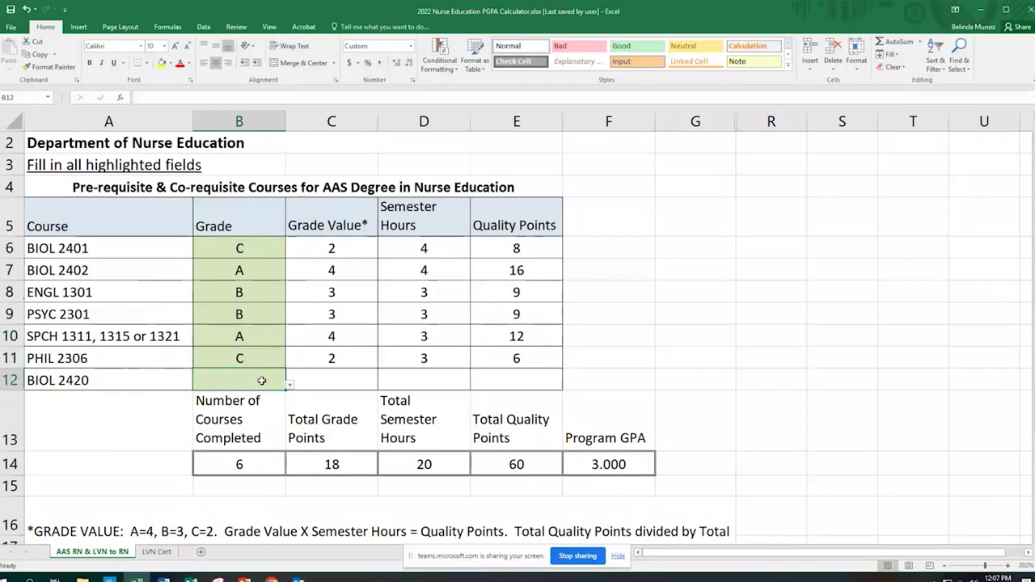
{"action": "left_click", "coordinate": [259, 250]}
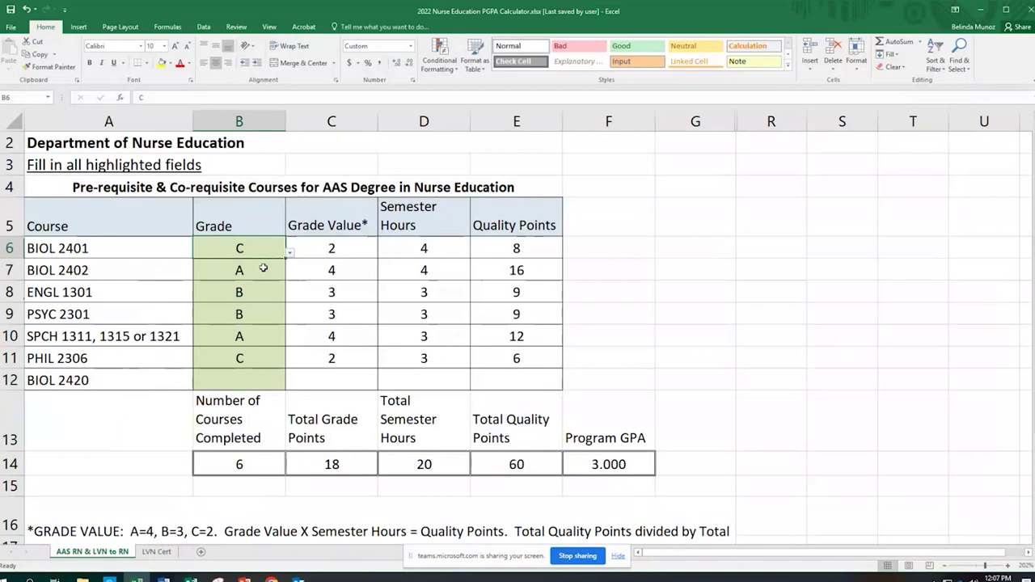
{"action": "left_click", "coordinate": [253, 343]}
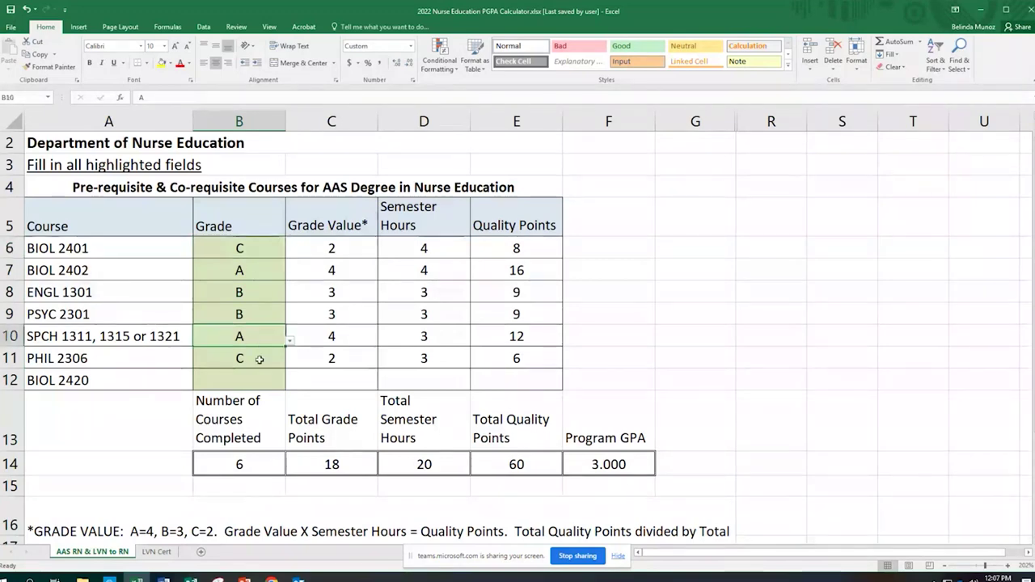
{"action": "left_click", "coordinate": [260, 358]}
{"action": "left_click", "coordinate": [261, 292]}
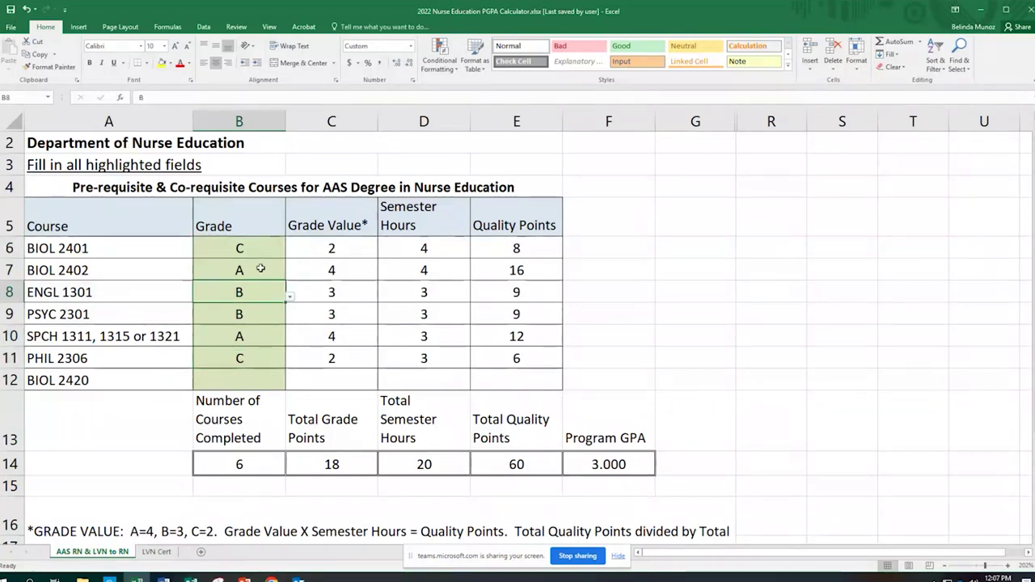
{"action": "left_click", "coordinate": [260, 267]}
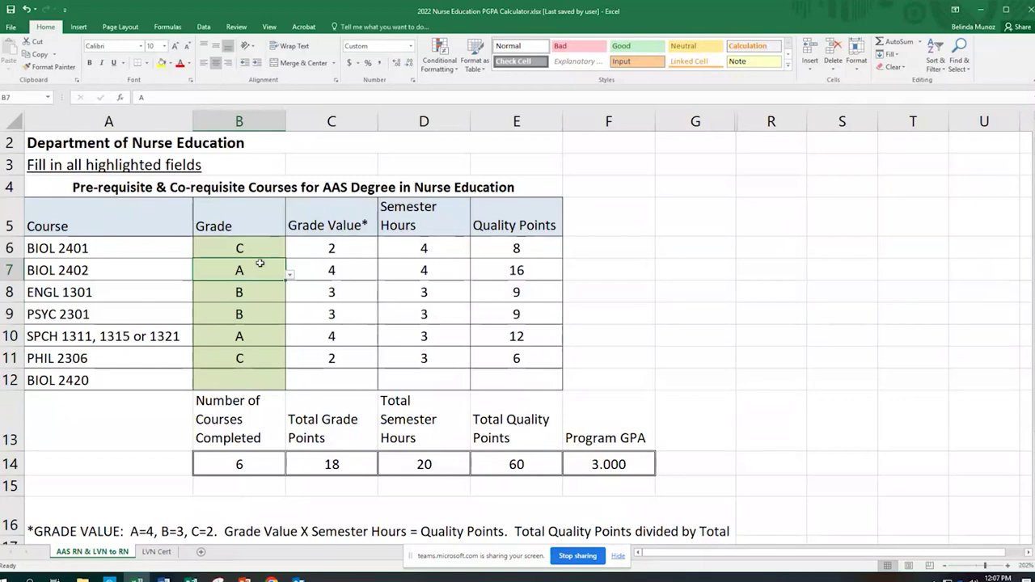
{"action": "left_click", "coordinate": [256, 249]}
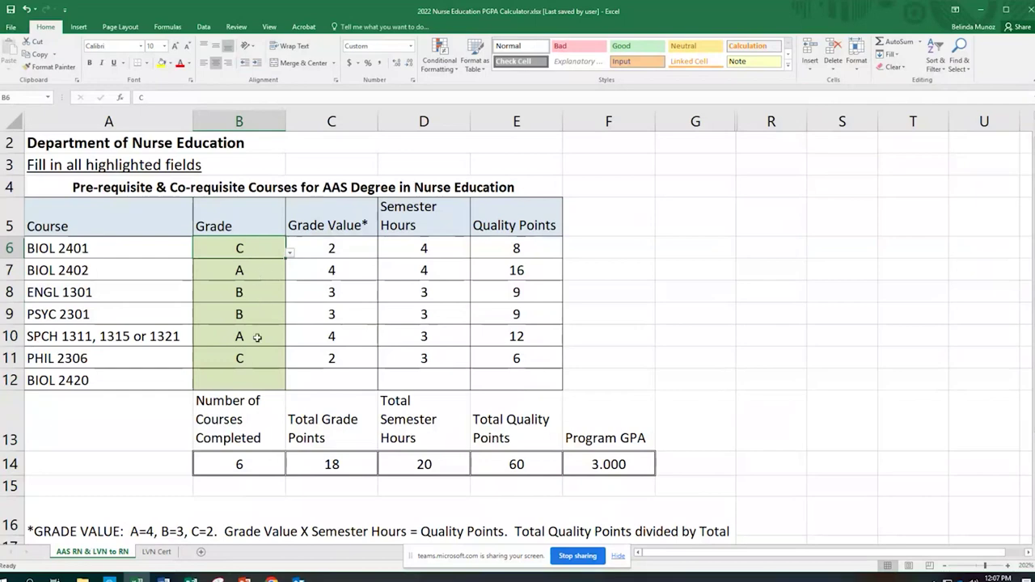
{"action": "left_click", "coordinate": [595, 465]}
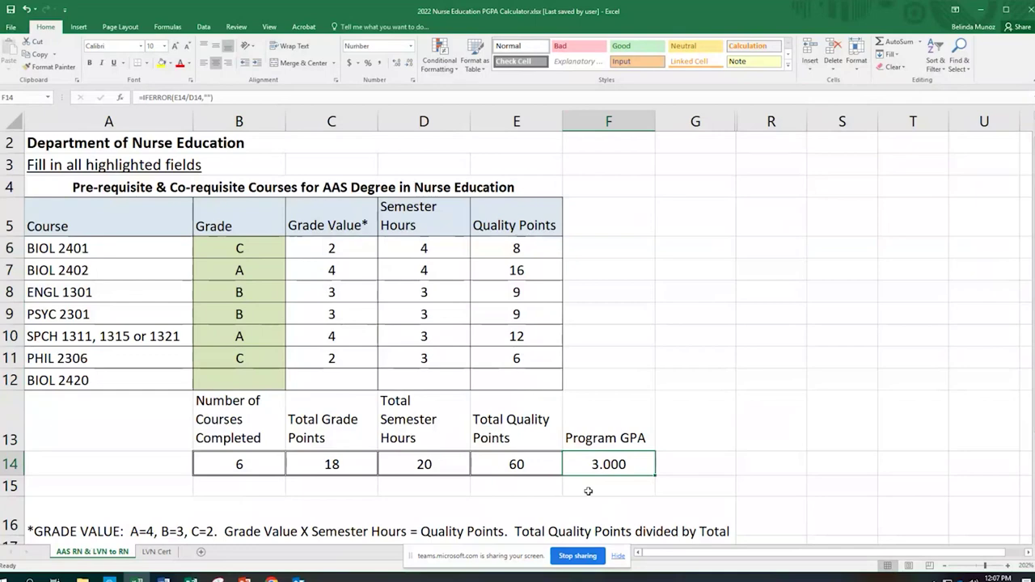
{"action": "left_click", "coordinate": [254, 356]}
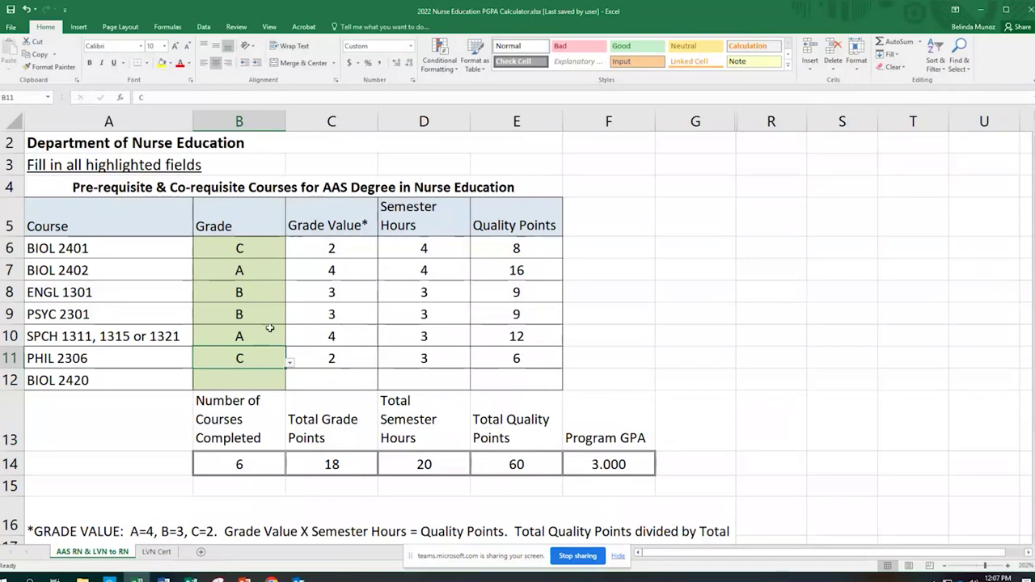
Step: Raise the grades for BIOL 2401 and ENGL 1301 to A
{"action": "left_click", "coordinate": [242, 243]}
{"action": "key", "text": "alt+Down"}
{"action": "left_click", "coordinate": [261, 266]}
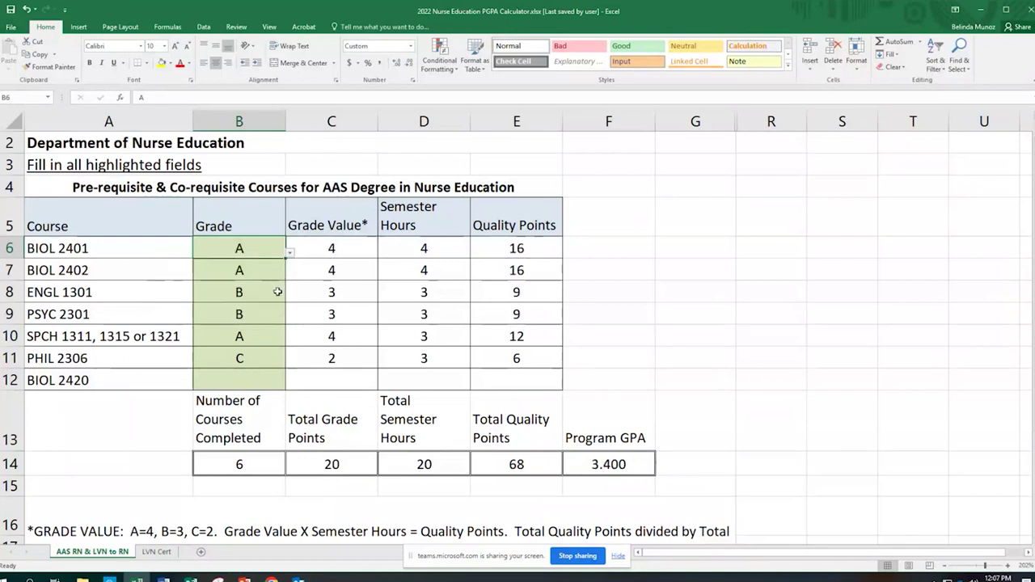
{"action": "left_click", "coordinate": [277, 292]}
{"action": "left_click", "coordinate": [288, 297]}
{"action": "left_click", "coordinate": [253, 313]}
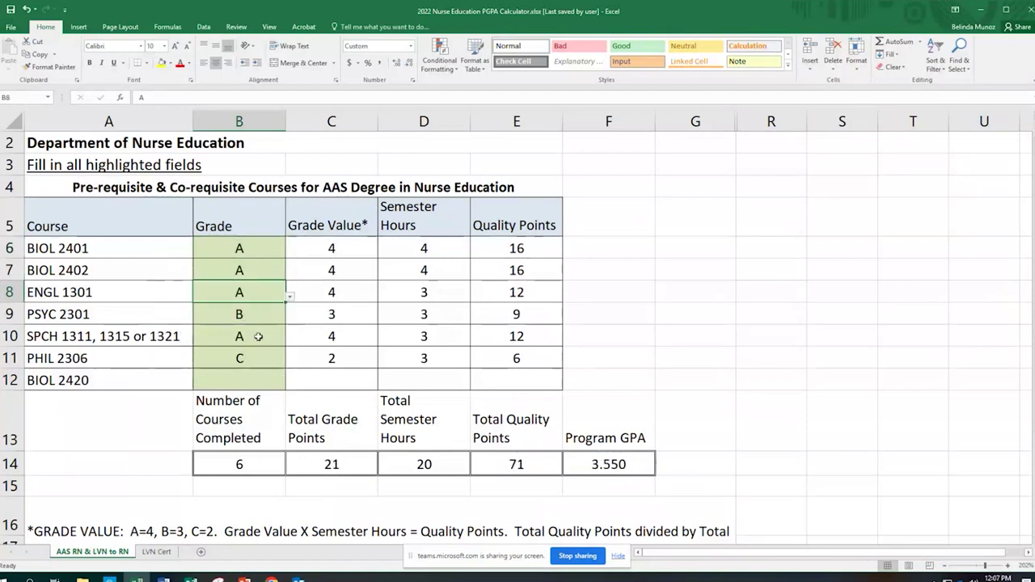
Step: Set the grades for PHIL 2306 and BIOL 2420 to A
{"action": "left_click", "coordinate": [257, 357]}
{"action": "left_click", "coordinate": [289, 363]}
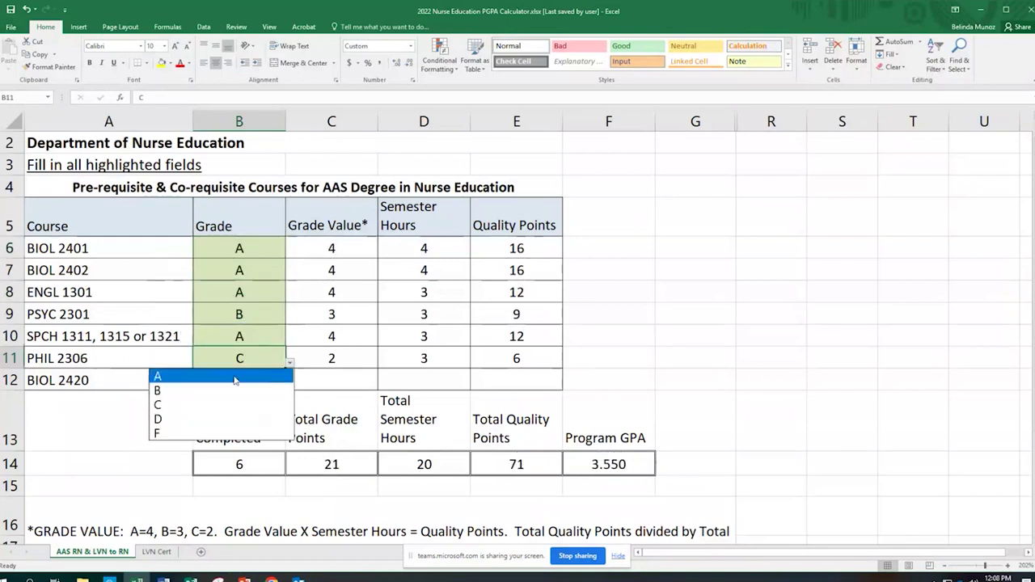
{"action": "left_click", "coordinate": [258, 374]}
{"action": "left_click", "coordinate": [279, 384]}
{"action": "left_click", "coordinate": [289, 386]}
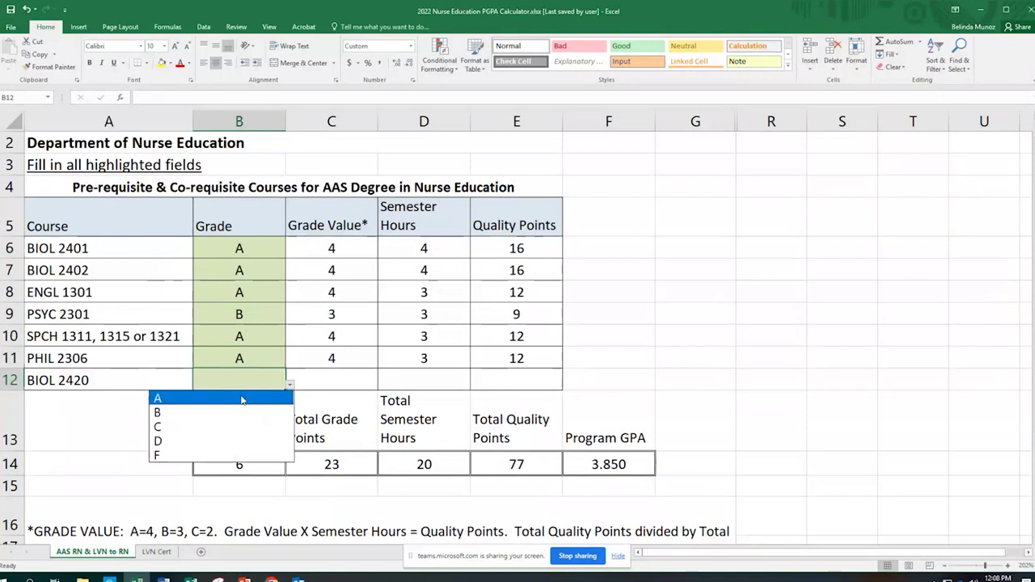
{"action": "left_click", "coordinate": [242, 397]}
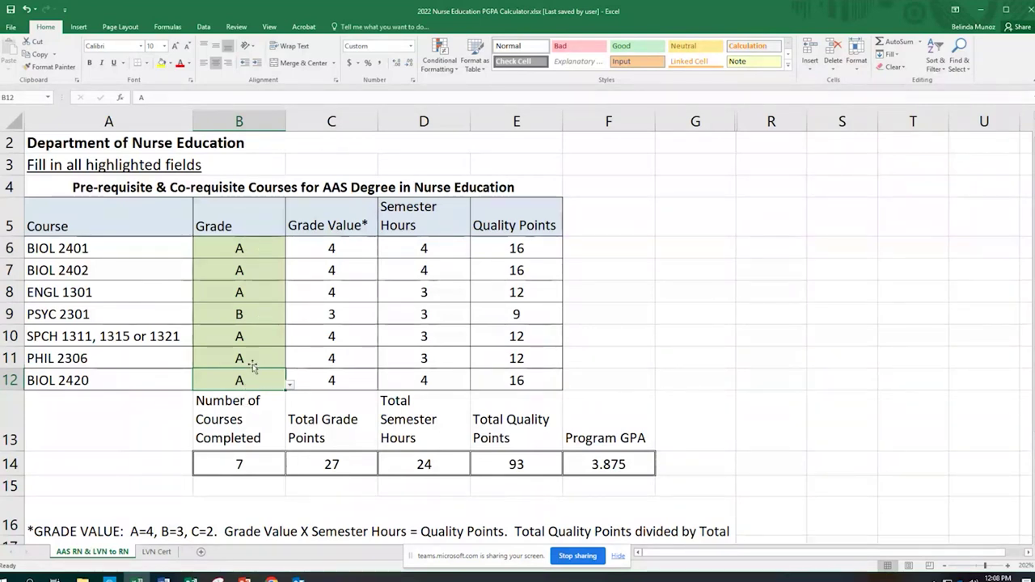
Step: Clear the grade for the SPCH 1311, 1315 or 1321 course
{"action": "left_click", "coordinate": [257, 335]}
{"action": "key", "text": "Delete"}
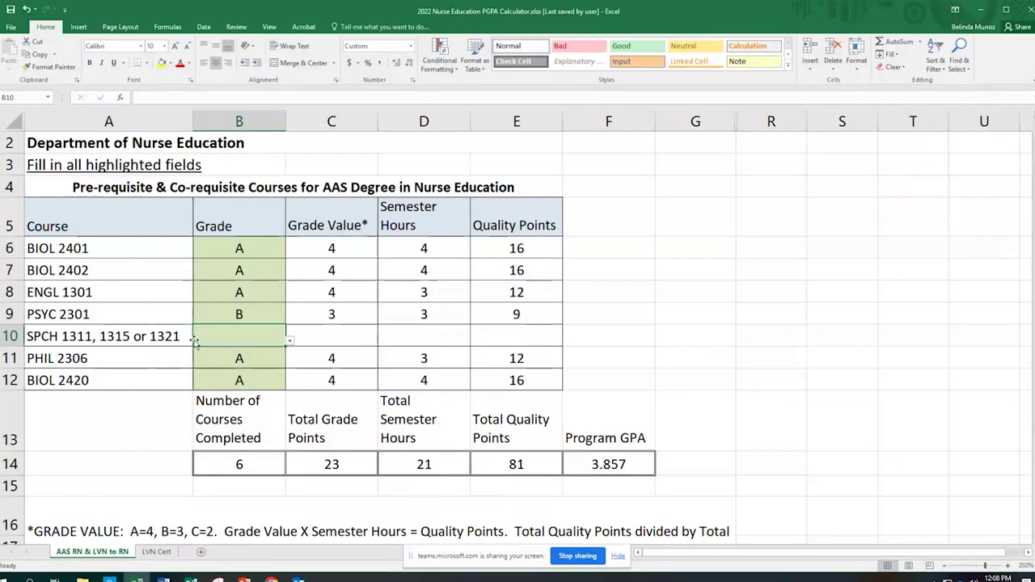
Step: Check the remaining course grades, the blank SPCH grade and the recalculated Program GPA
{"action": "left_click", "coordinate": [251, 288]}
{"action": "left_click", "coordinate": [253, 269]}
{"action": "left_click", "coordinate": [253, 250]}
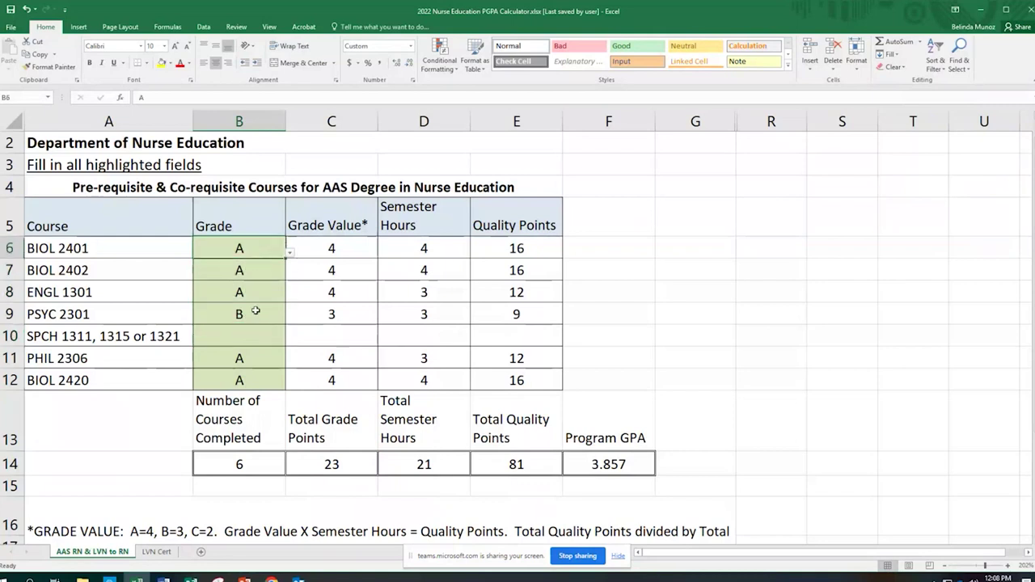
{"action": "left_click", "coordinate": [255, 319]}
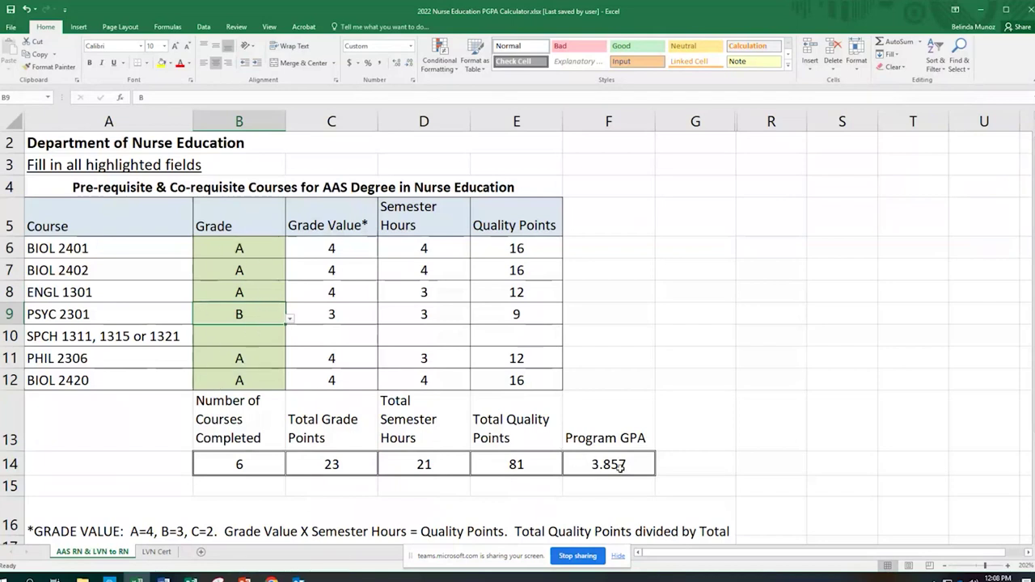
{"action": "left_click", "coordinate": [212, 335]}
{"action": "left_click", "coordinate": [212, 358]}
{"action": "left_click", "coordinate": [215, 380]}
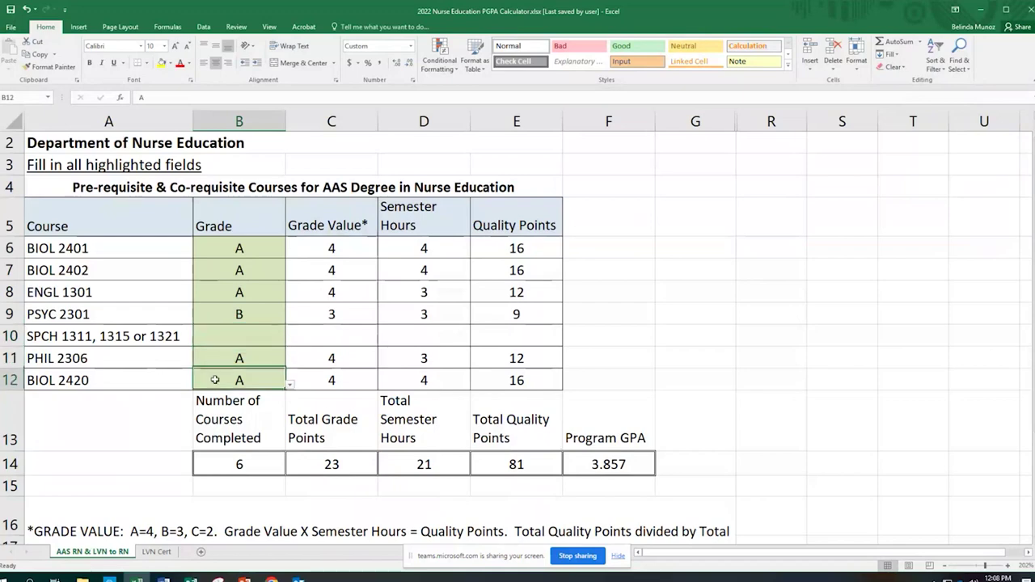
{"action": "left_click", "coordinate": [627, 465]}
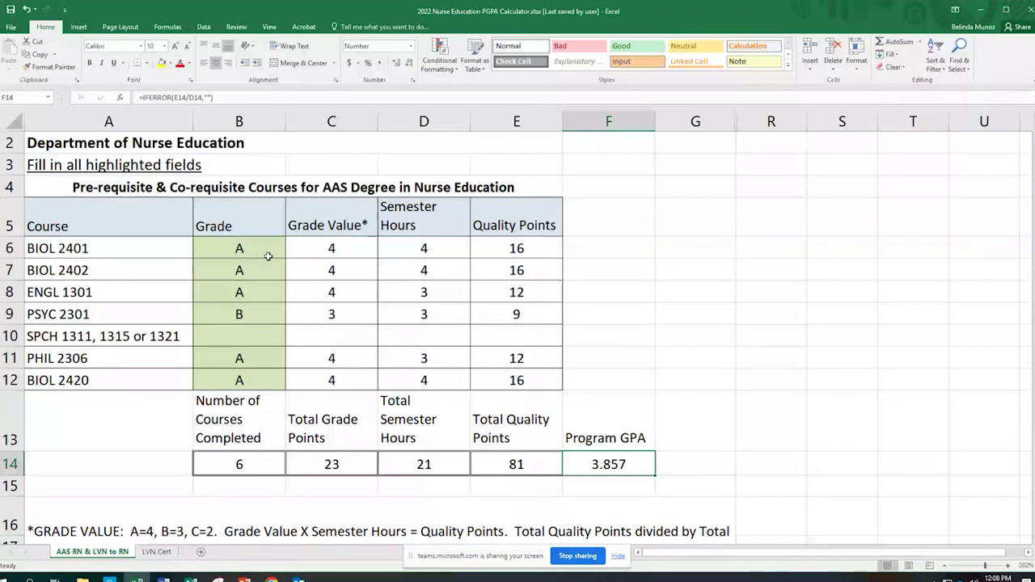
{"action": "left_click", "coordinate": [250, 340]}
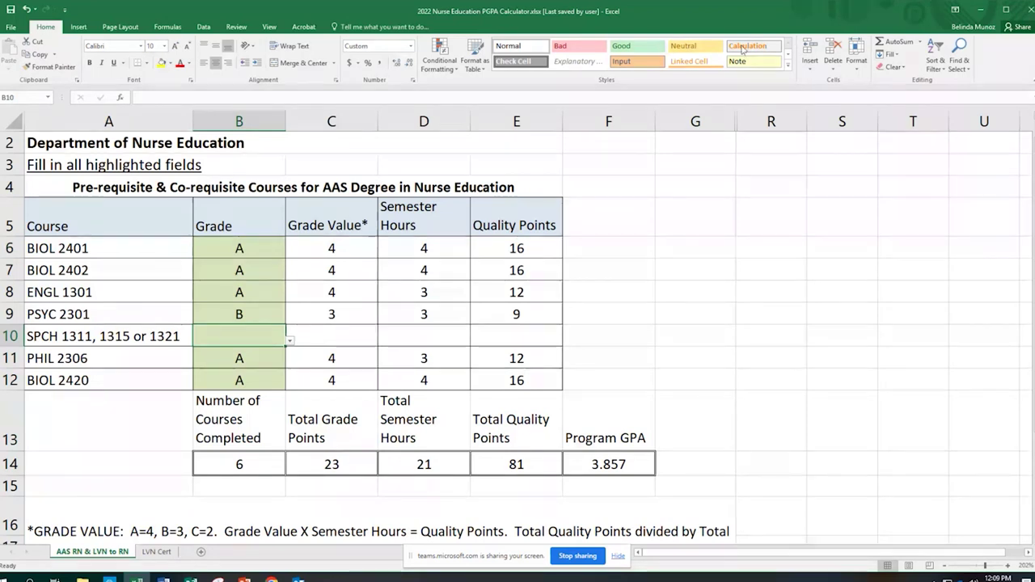
{"action": "left_click", "coordinate": [608, 464]}
{"action": "left_click_drag", "start_coordinate": [608, 429], "coordinate": [619, 464]}
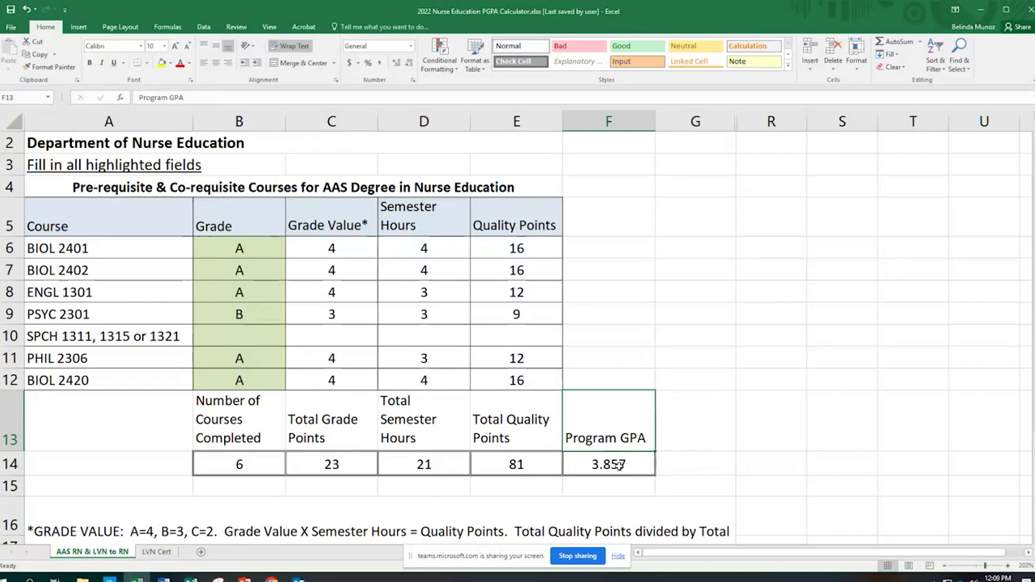
{"action": "left_click", "coordinate": [619, 464]}
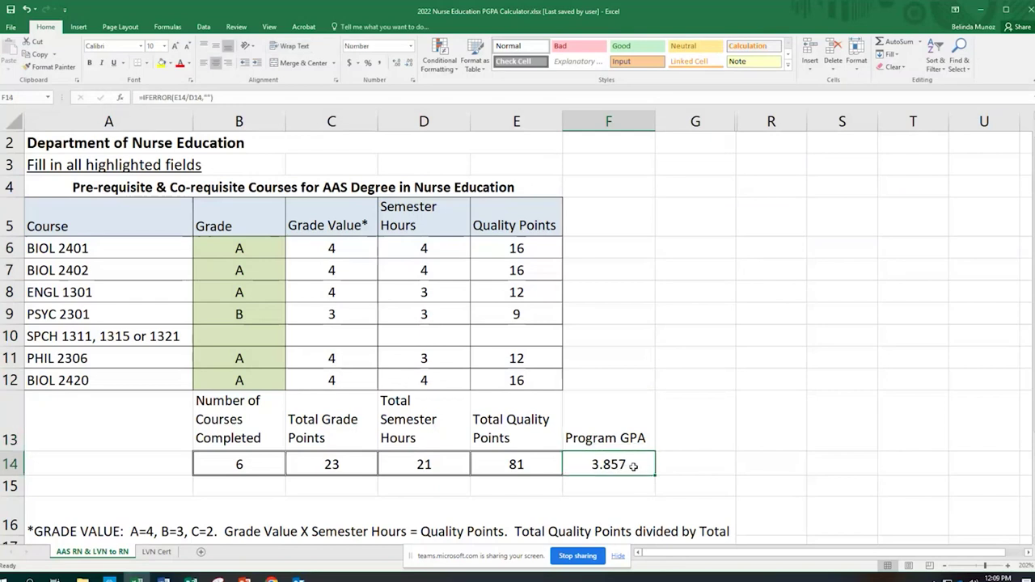